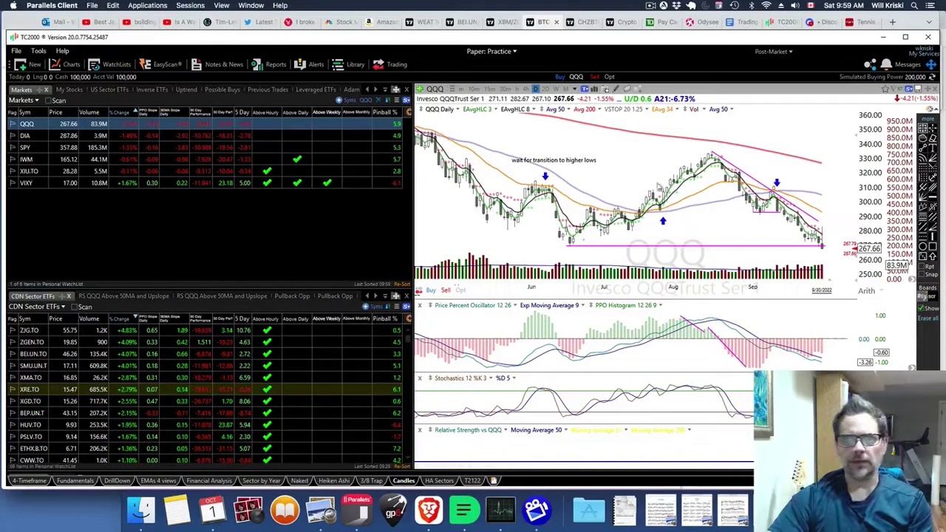
# Step: Examine QQQ's recent daily price action against the horizontal support line from the June low
pyautogui.scroll(1, 713, 218)
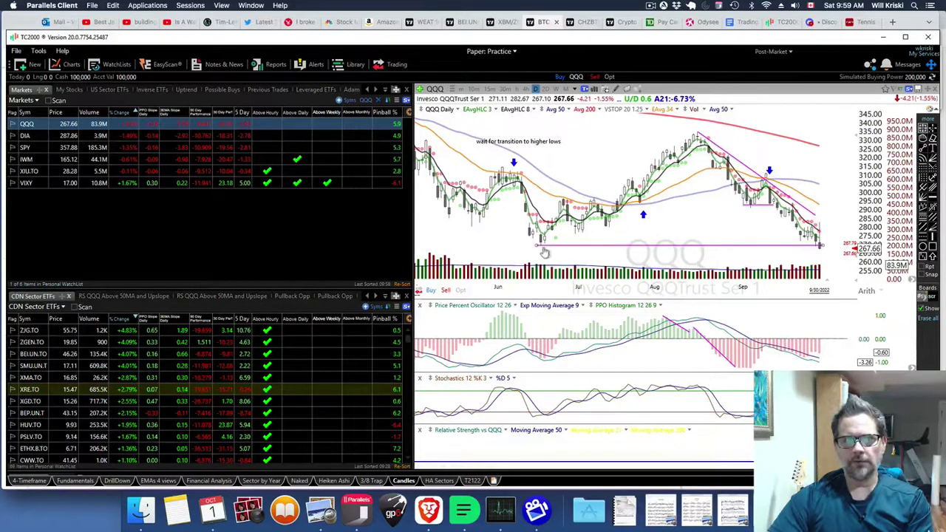
pyautogui.moveTo(807, 254)
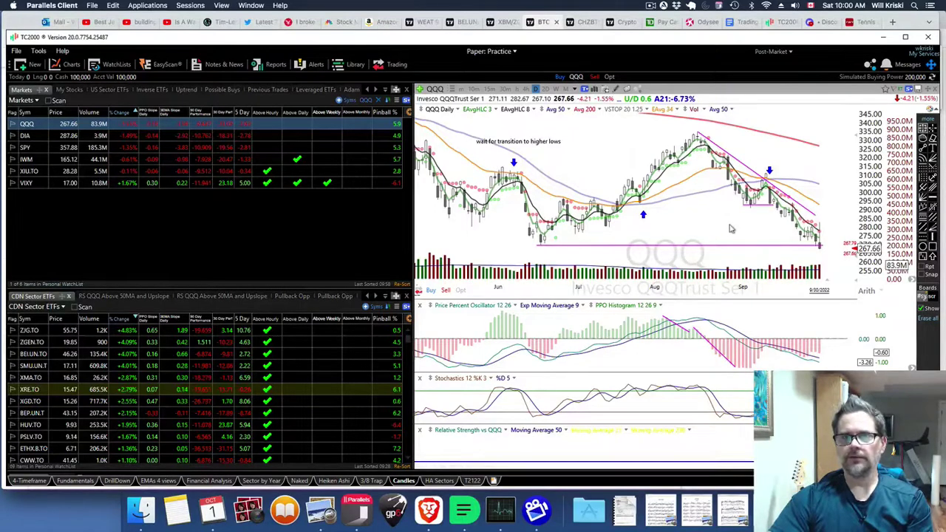
pyautogui.scroll(-5, 730, 233)
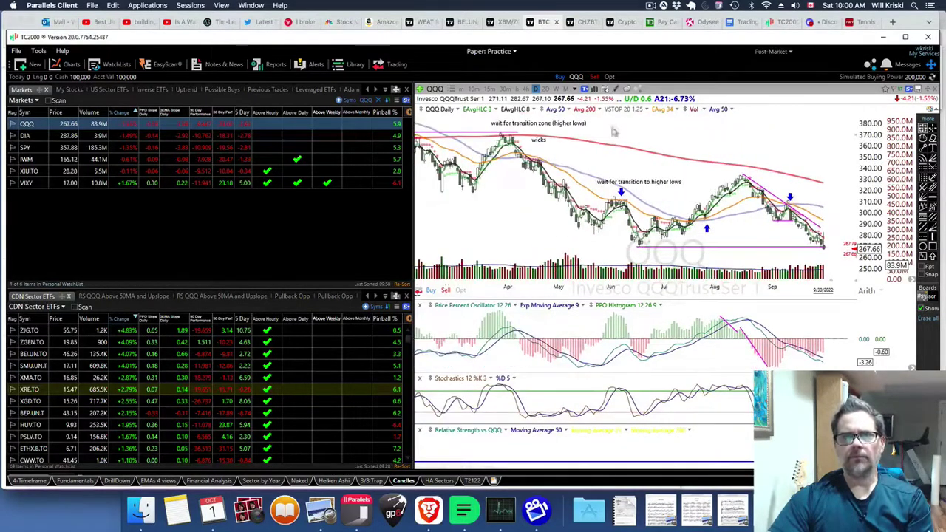
# Step: View QQQ on the weekly timeframe, inspect the latest candles near the 200-period average, and return to the daily timeframe
pyautogui.click(555, 89)
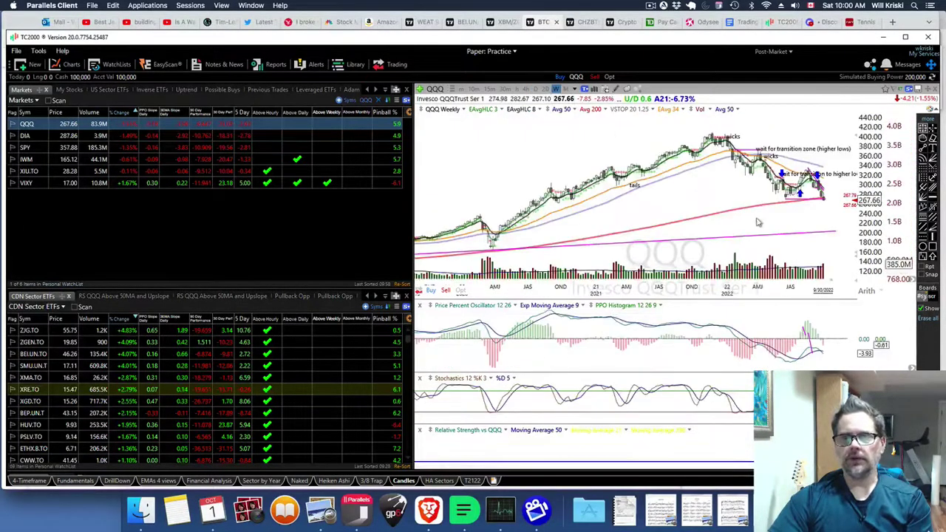
pyautogui.scroll(2, 769, 222)
pyautogui.scroll(2, 803, 223)
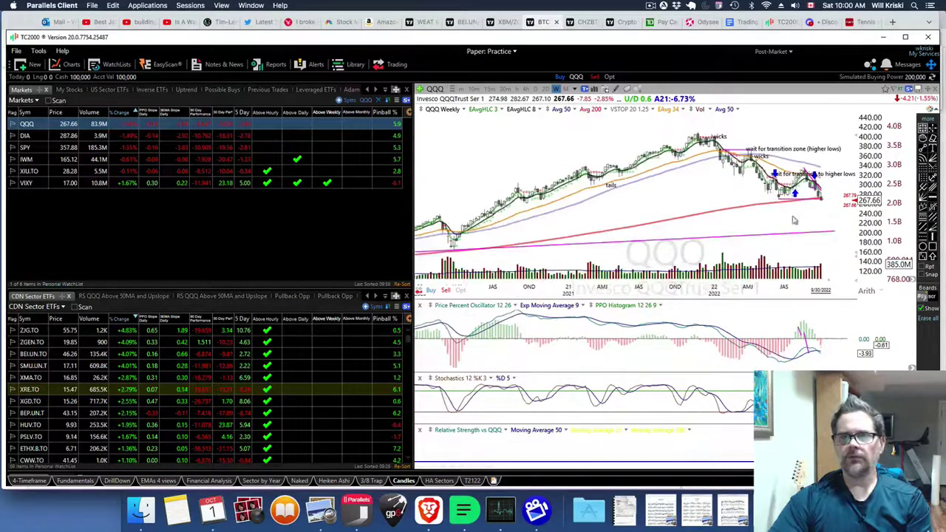
pyautogui.scroll(3, 823, 222)
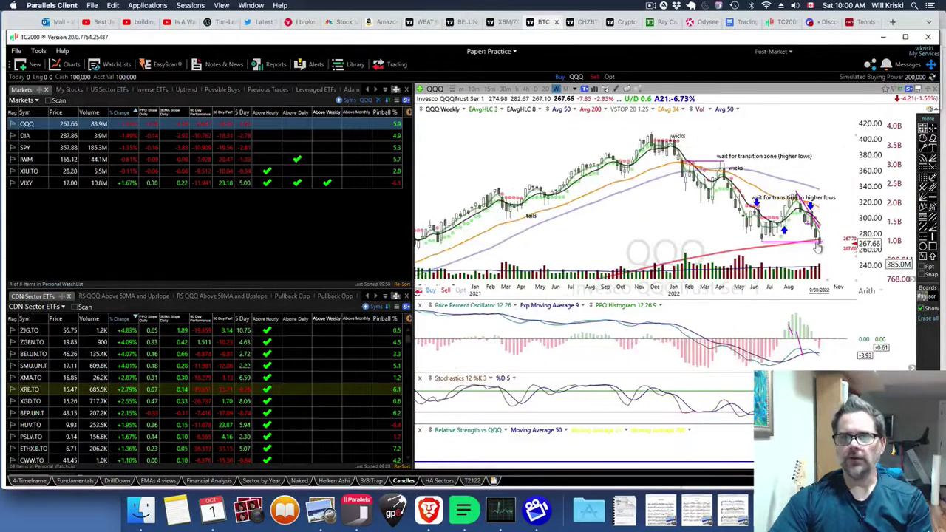
pyautogui.scroll(-4, 810, 258)
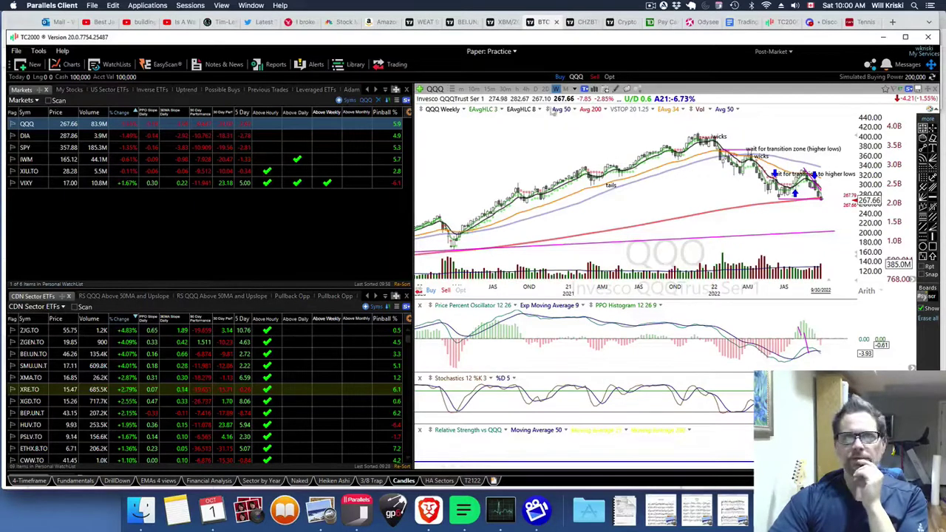
pyautogui.click(536, 88)
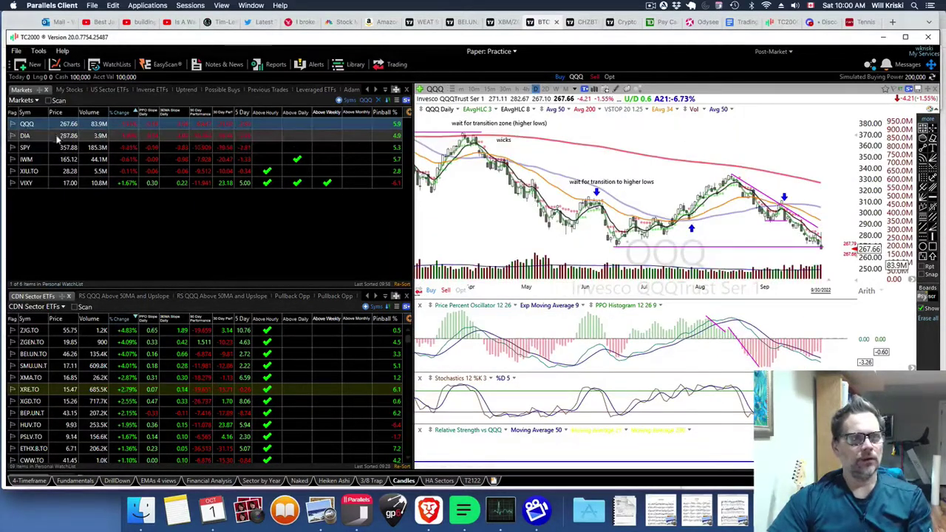
# Step: Review the daily charts of DIA, SPY and IWM from the Markets watchlist, checking recent prices against their June lows
pyautogui.click(57, 137)
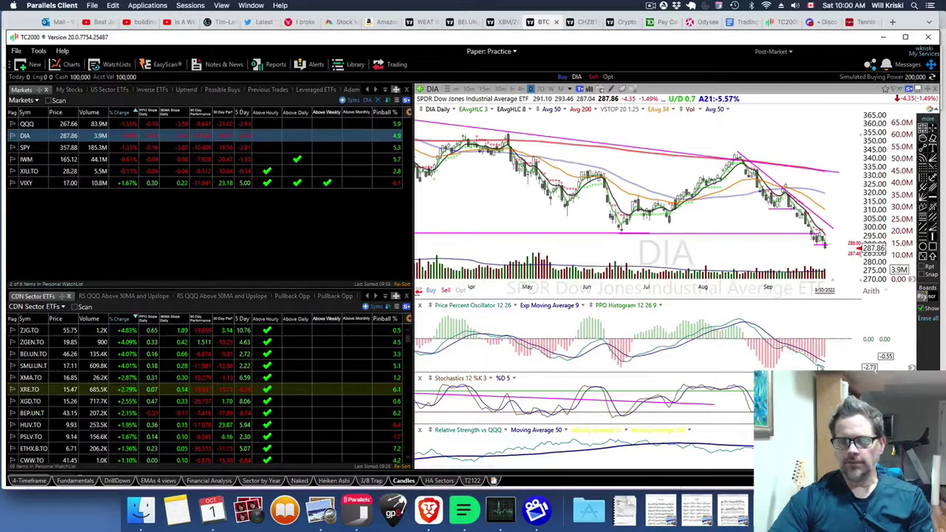
pyautogui.scroll(-2, 553, 365)
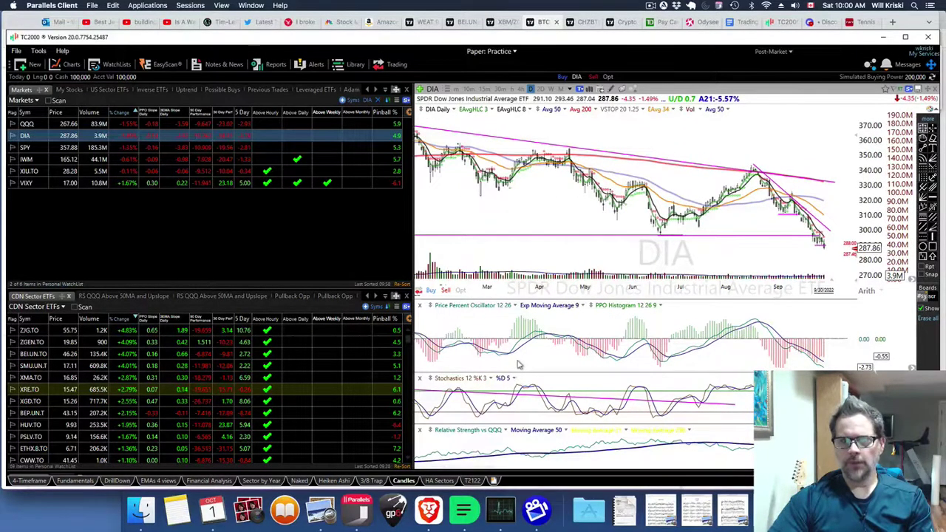
pyautogui.scroll(-2, 520, 364)
pyautogui.scroll(-1, 524, 364)
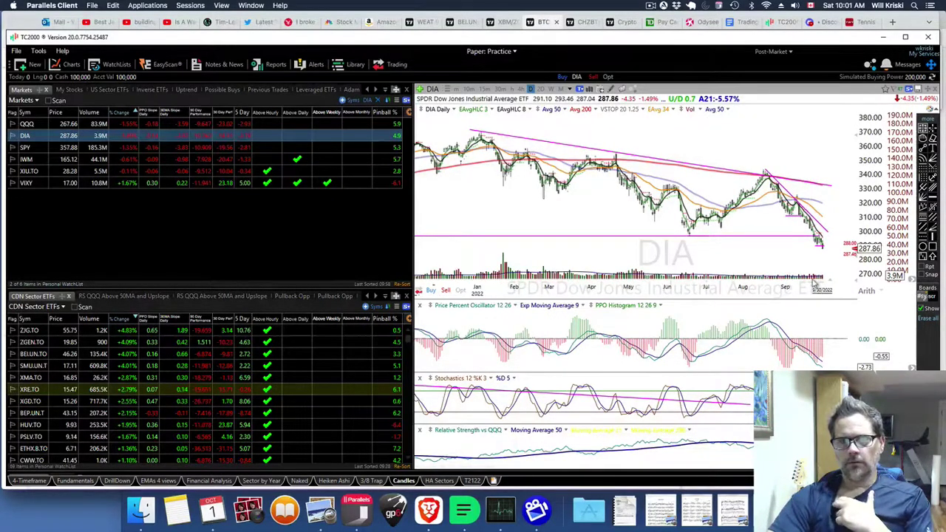
pyautogui.scroll(2, 813, 283)
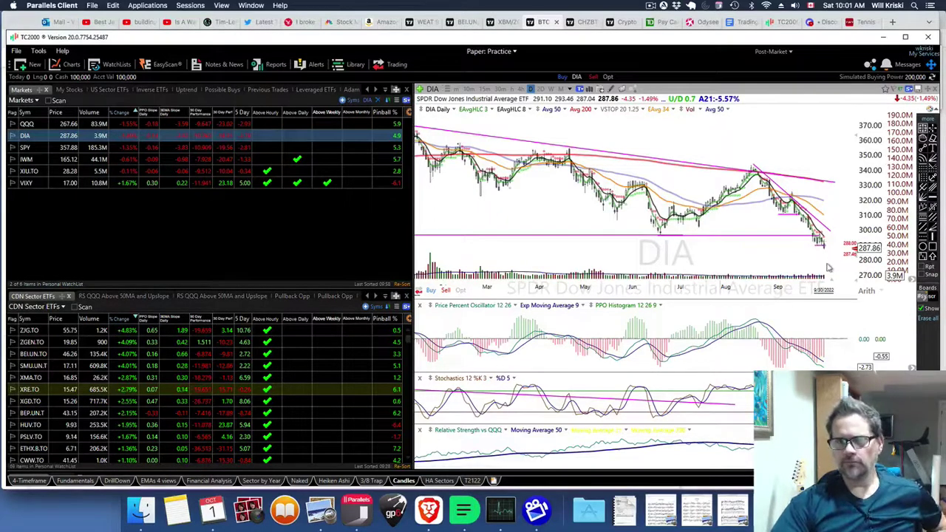
pyautogui.scroll(2, 828, 266)
pyautogui.scroll(1, 828, 266)
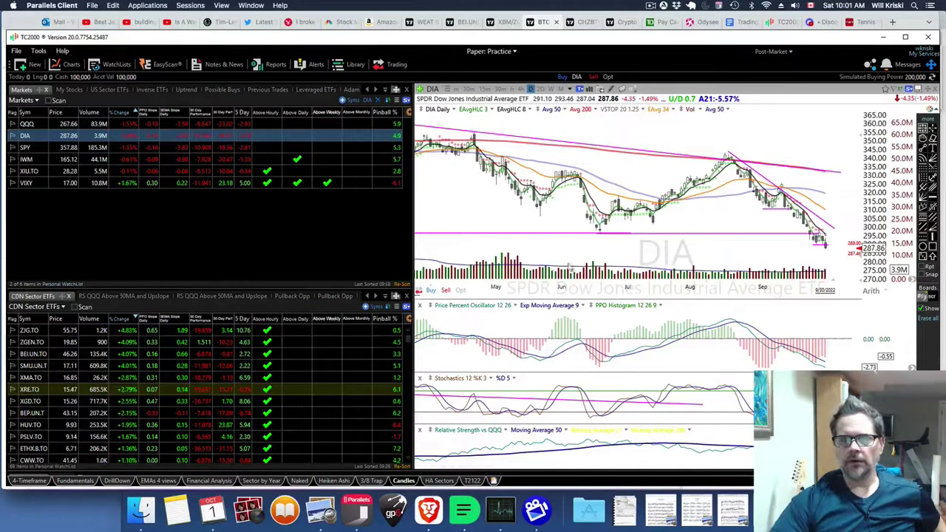
pyautogui.click(87, 147)
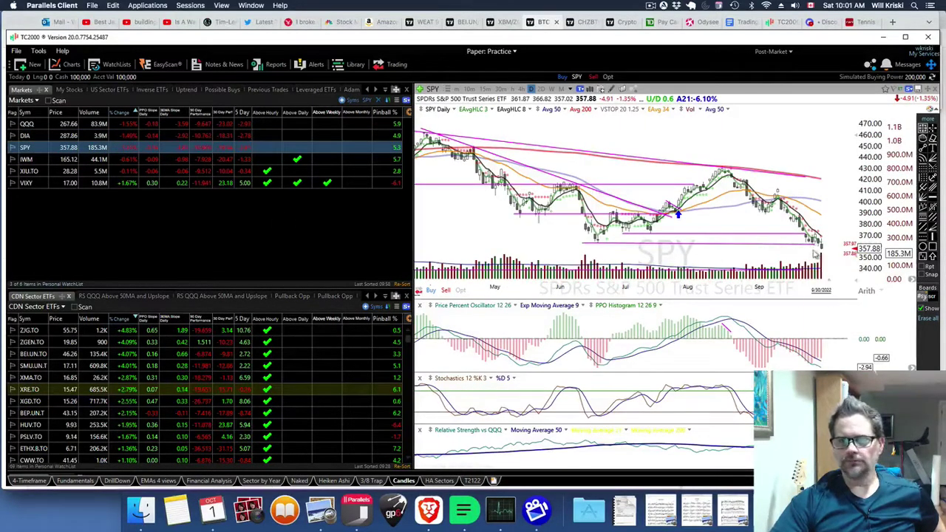
pyautogui.click(88, 160)
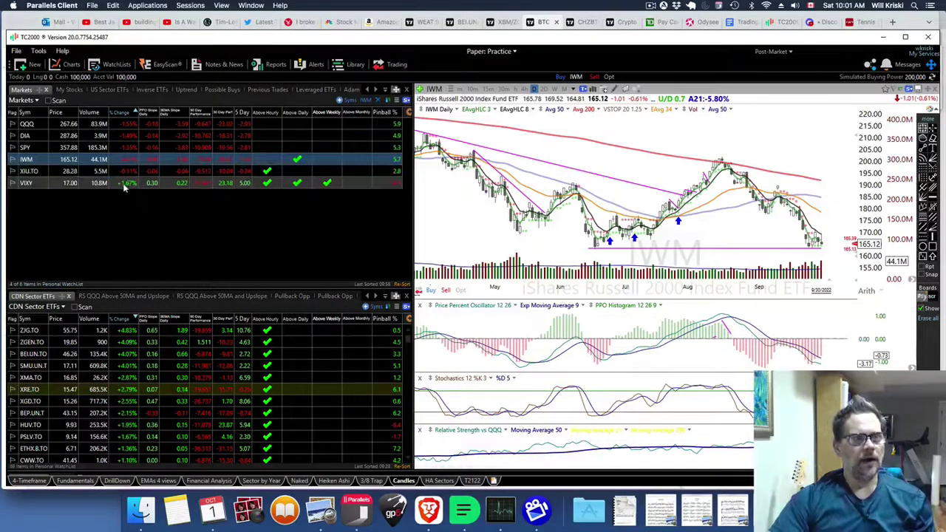
# Step: Load the CBOE Market Volatility Index (VIX--X) chart and inspect its price range between the two long trend lines
pyautogui.write('vix-')
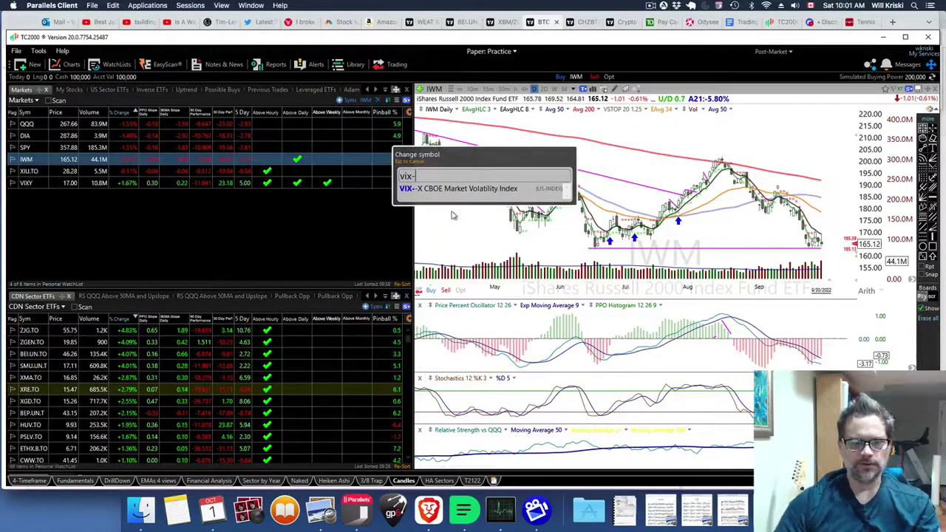
pyautogui.press('Return')
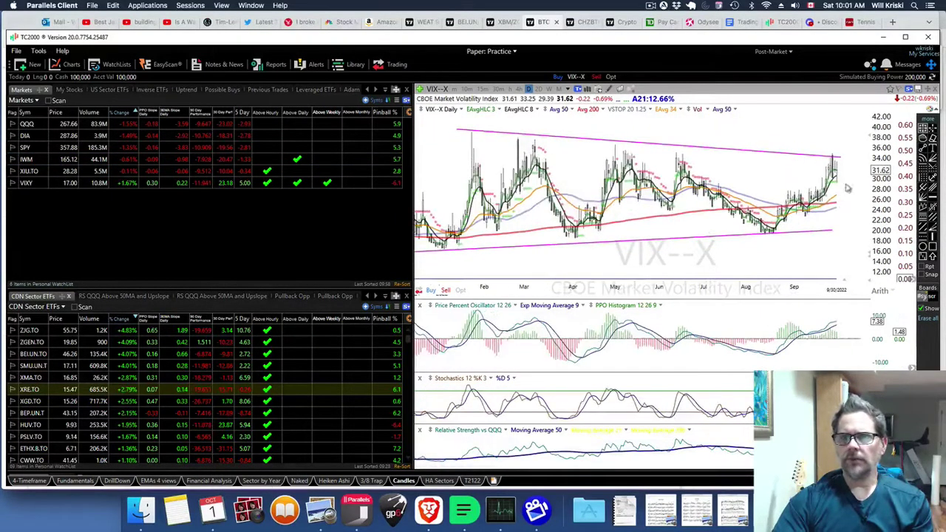
pyautogui.scroll(-5, 849, 162)
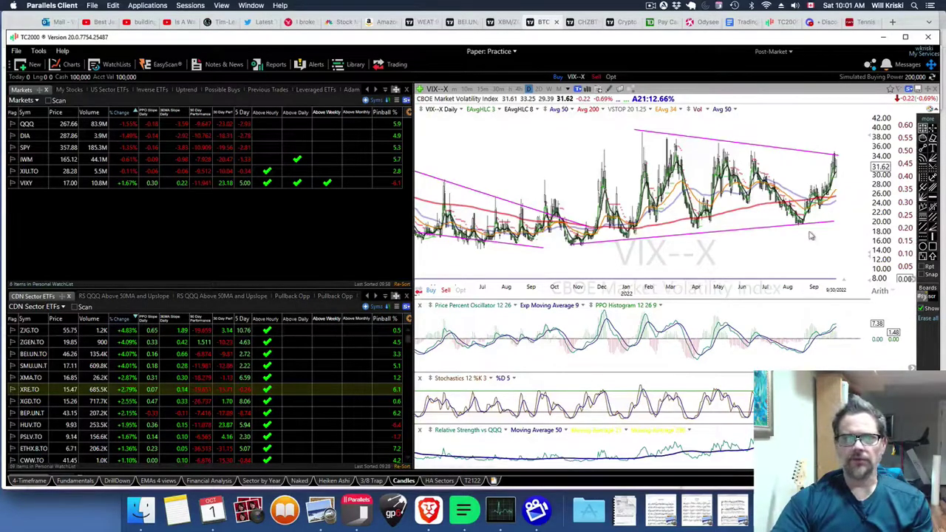
pyautogui.scroll(-2, 811, 244)
pyautogui.scroll(3, 808, 255)
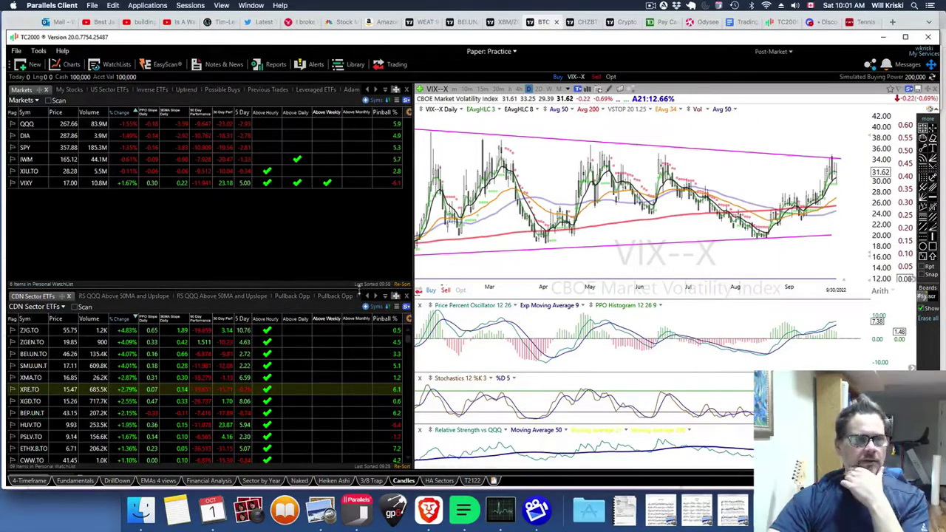
# Step: Open the US Sector ETFs watchlist and examine WEAT's recent daily price action
pyautogui.click(110, 89)
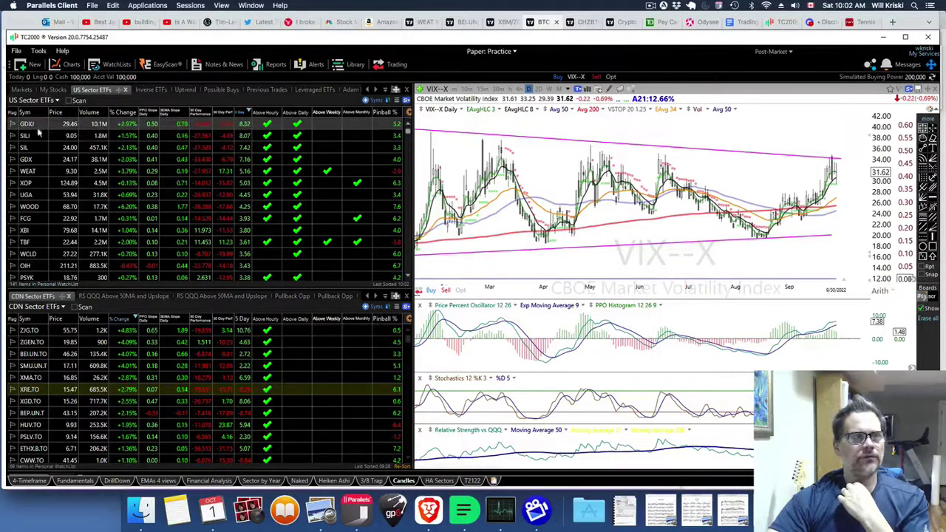
pyautogui.click(41, 171)
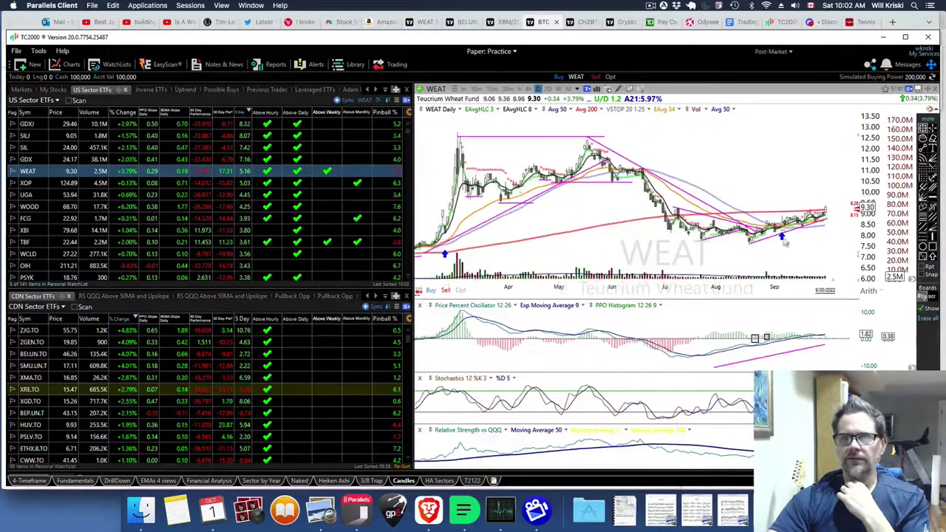
pyautogui.scroll(2, 768, 243)
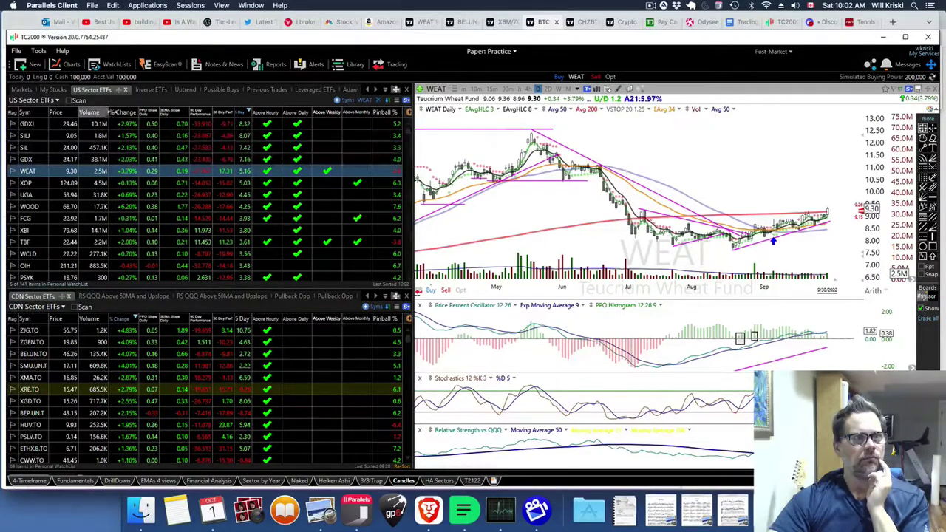
# Step: Sort the US Sector ETFs by % Change, largest gains first, and view the WOOD and TBF daily charts
pyautogui.click(118, 111)
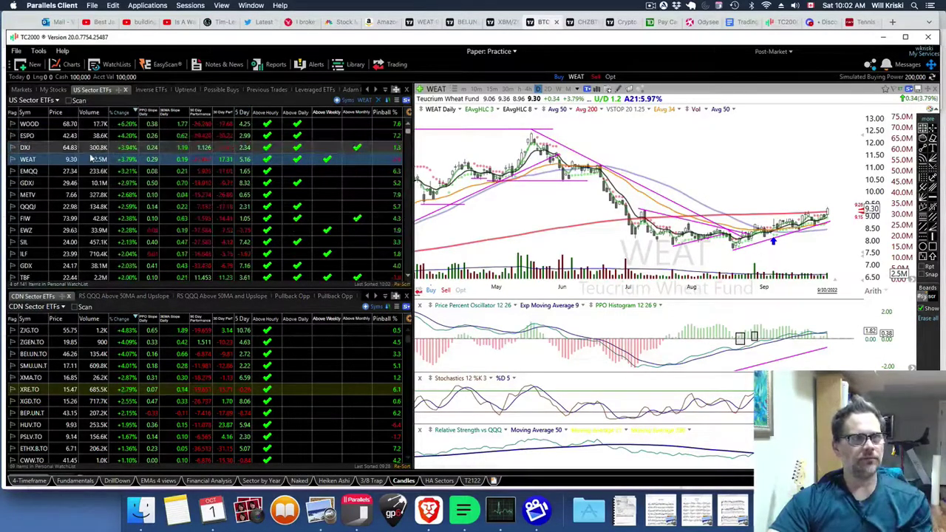
pyautogui.click(91, 126)
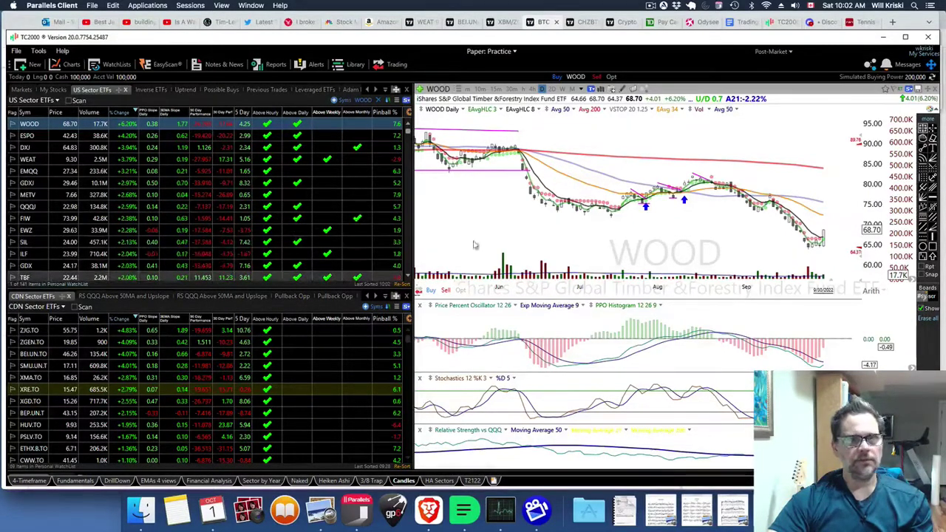
pyautogui.click(25, 277)
pyautogui.scroll(1, 809, 199)
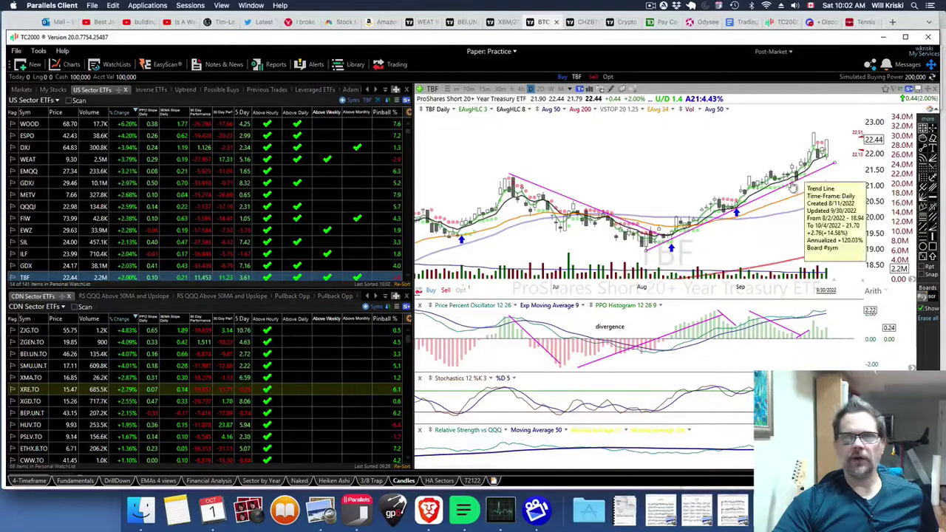
# Step: Compare the Inverse ETFs watchlist with the US Sector ETFs watchlist, ending on Inverse ETFs
pyautogui.click(151, 89)
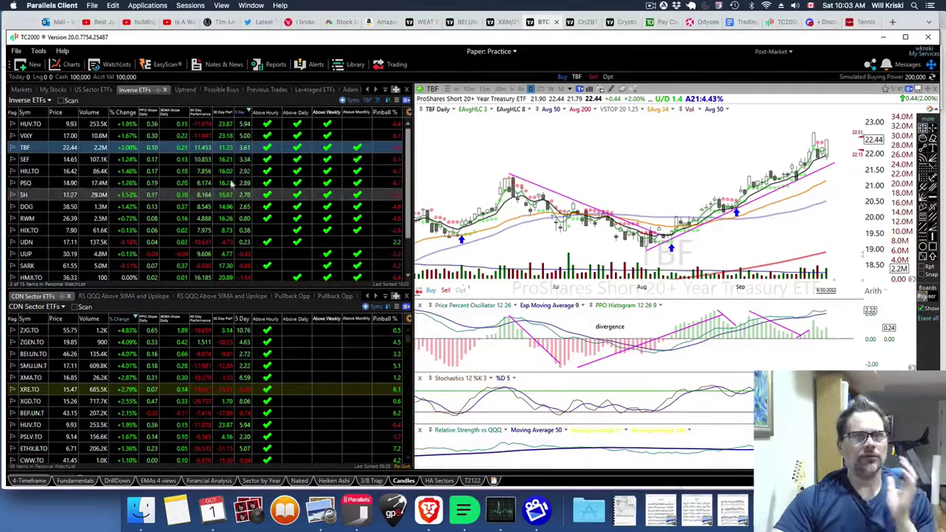
pyautogui.click(92, 89)
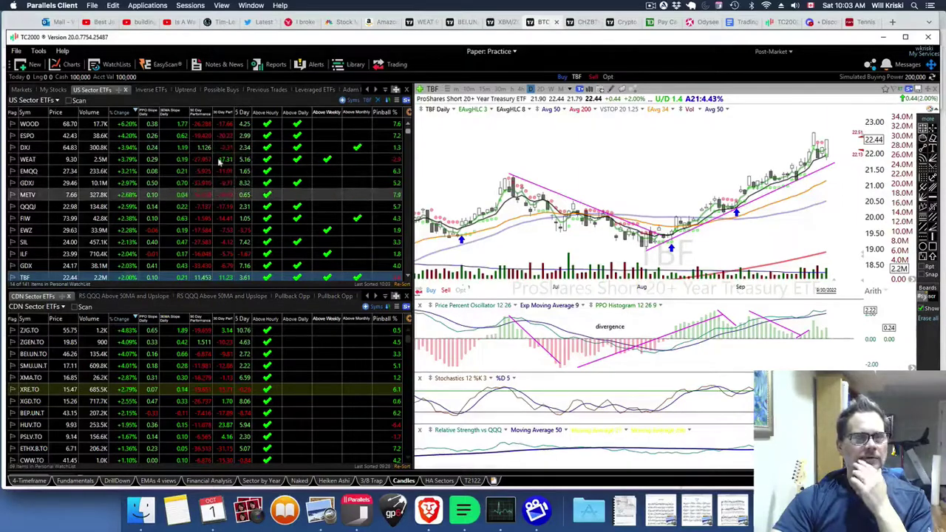
pyautogui.click(151, 89)
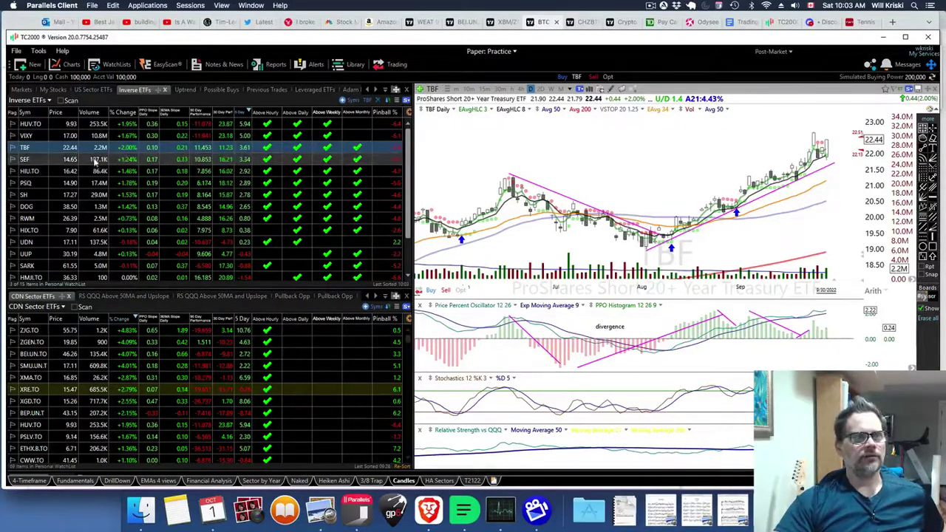
# Step: Show the SH daily chart and extend its rising trend line from the August low out to the latest candles
pyautogui.click(83, 195)
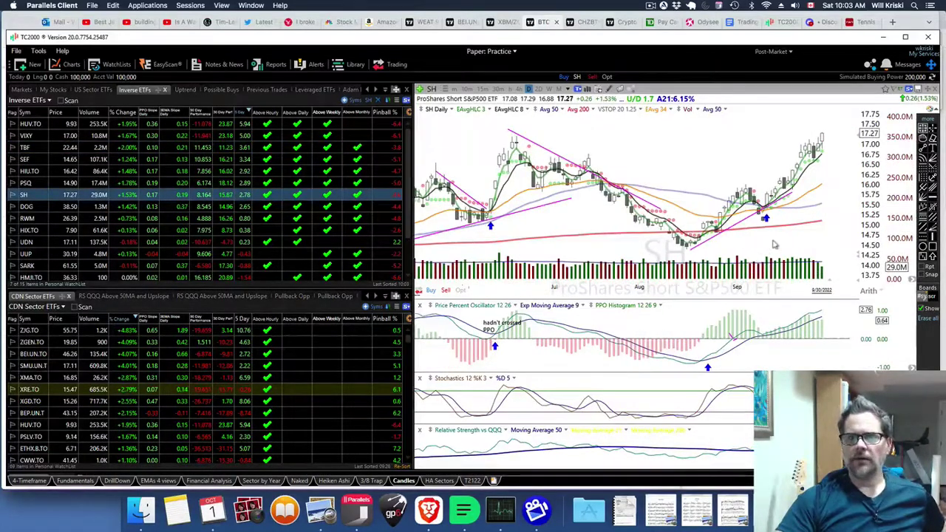
pyautogui.scroll(1, 772, 244)
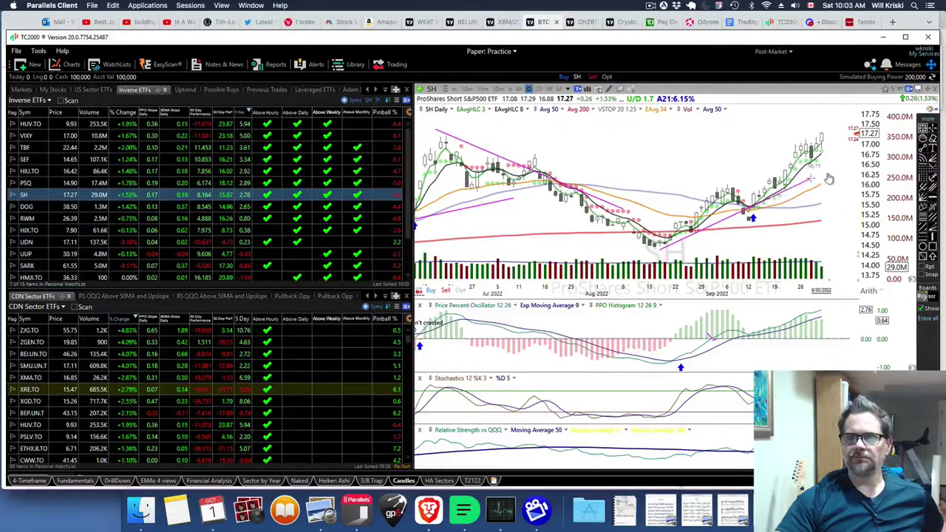
pyautogui.moveTo(829, 178); pyautogui.dragTo(827, 175)
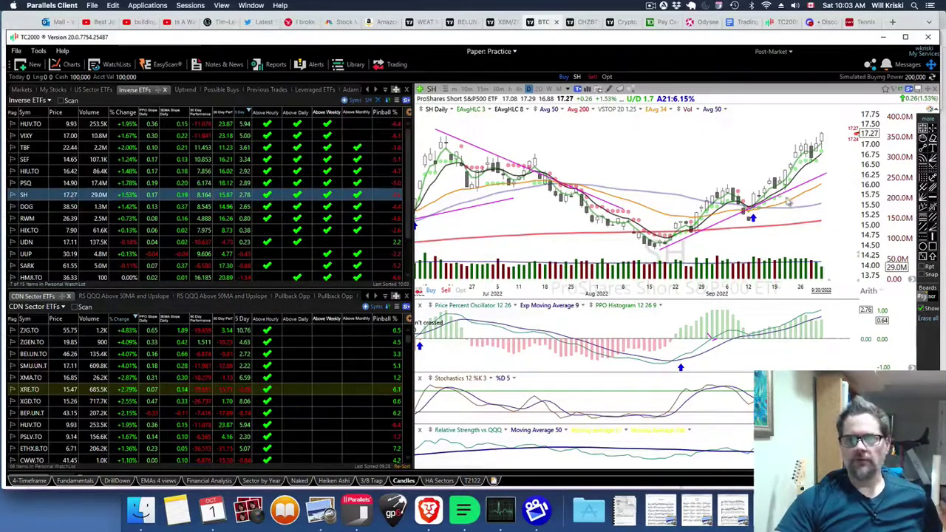
# Step: Review the daily charts of the inverse ETFs PSQ, RWM and SARK
pyautogui.click(60, 184)
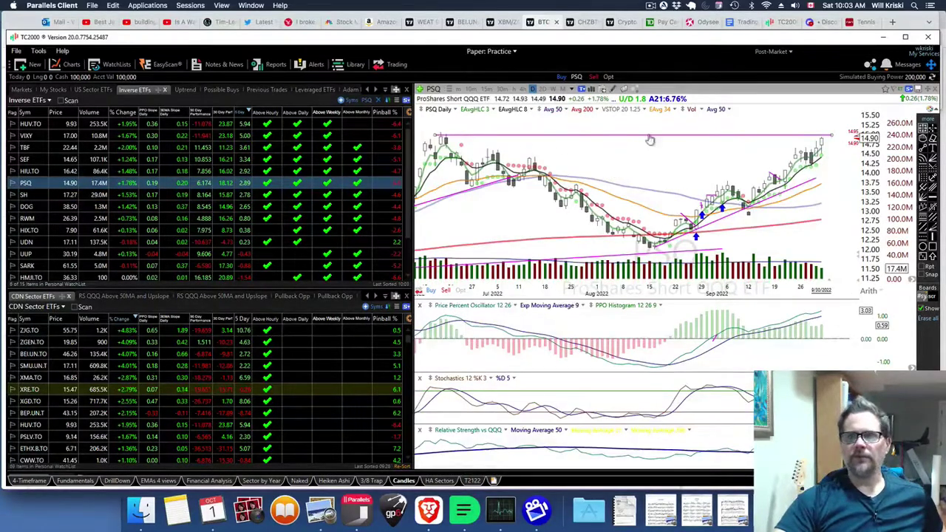
pyautogui.scroll(2, 636, 142)
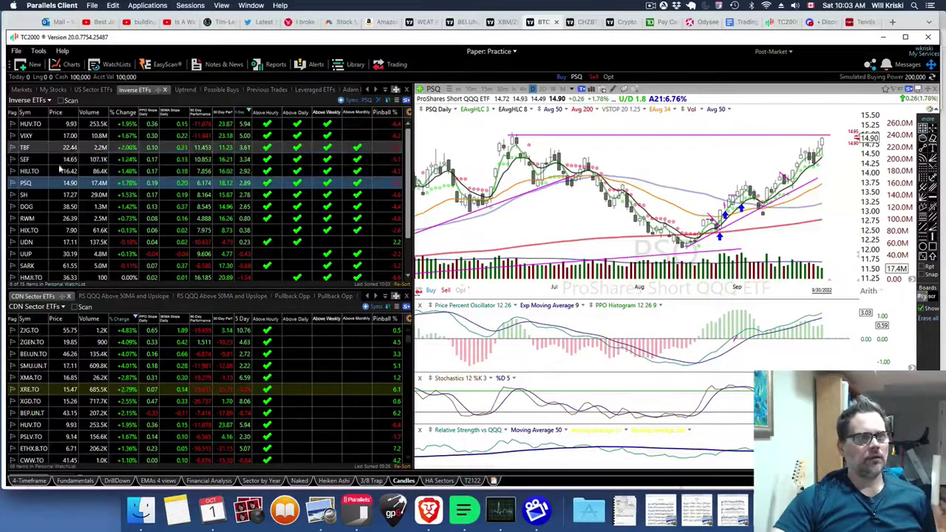
pyautogui.click(29, 219)
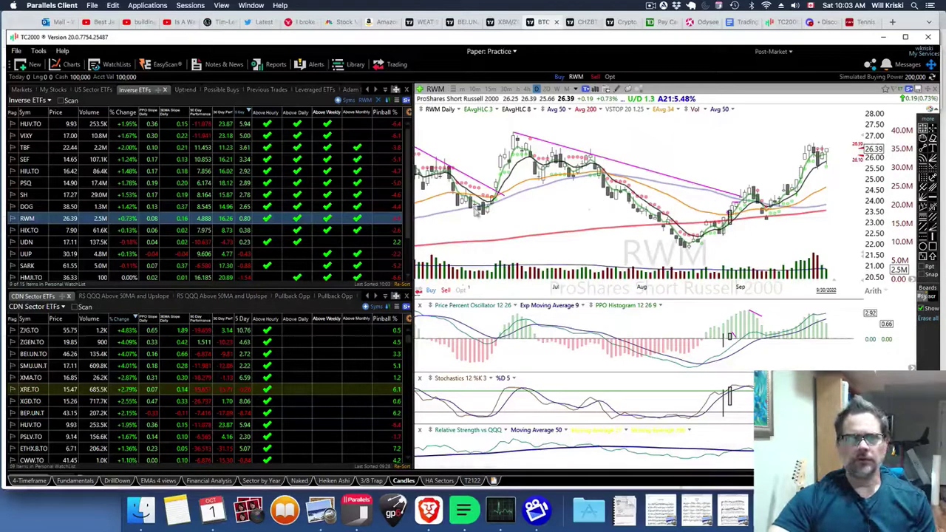
pyautogui.scroll(-1, 137, 213)
pyautogui.click(74, 250)
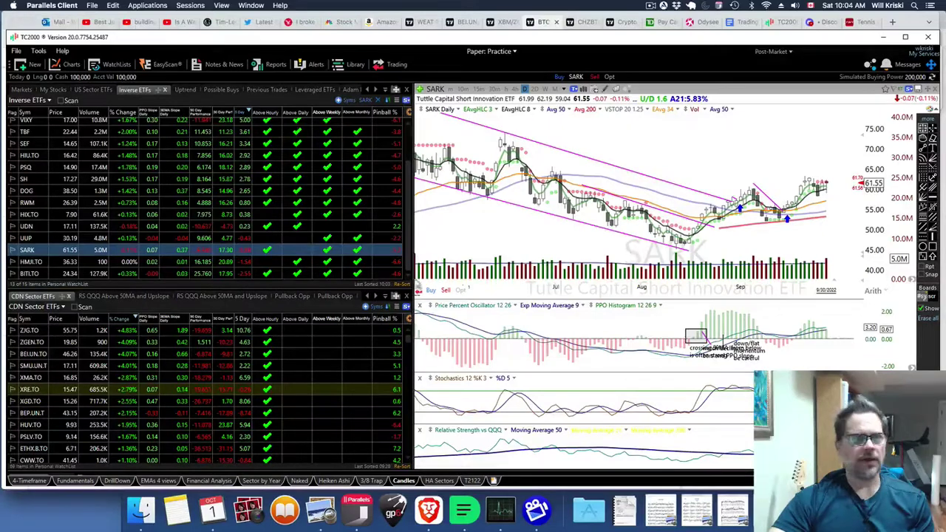
# Step: Review the daily charts of the inverse ETFs BITI.TO, UUP and SEF
pyautogui.click(96, 273)
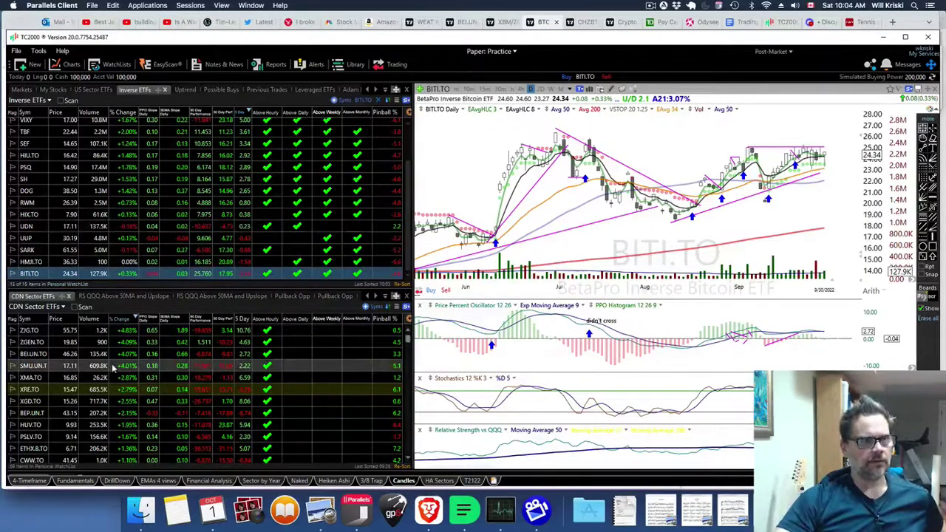
pyautogui.click(49, 240)
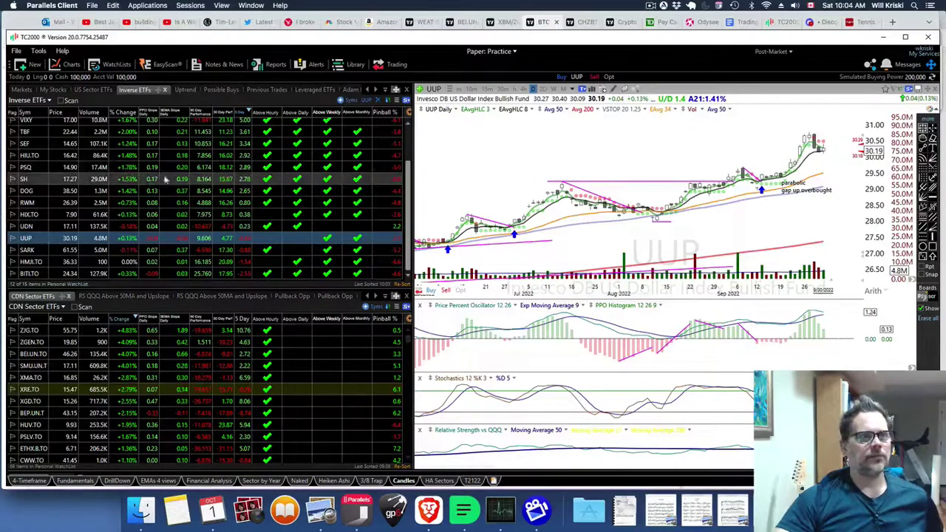
pyautogui.click(71, 144)
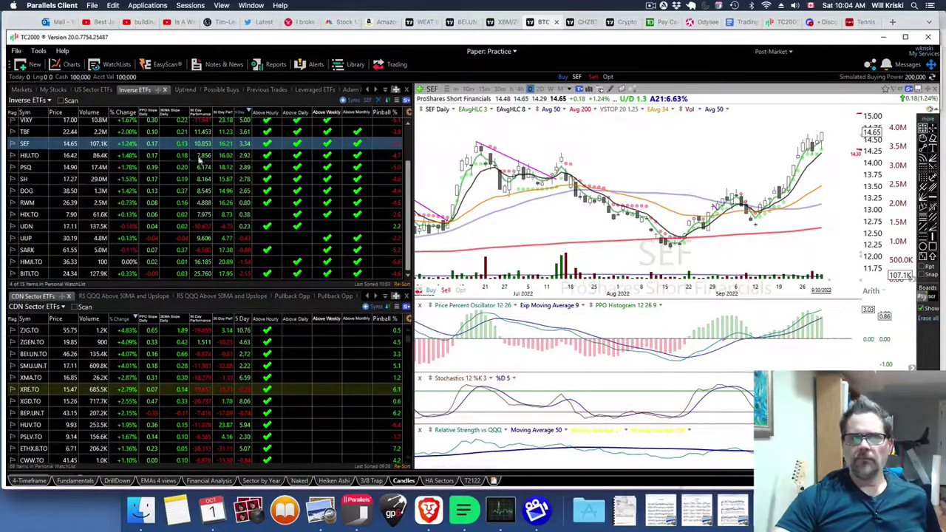
# Step: Open the Leveraged ETFs watchlist and view the daily charts of the gold miner funds JNUG and NUGT
pyautogui.click(306, 92)
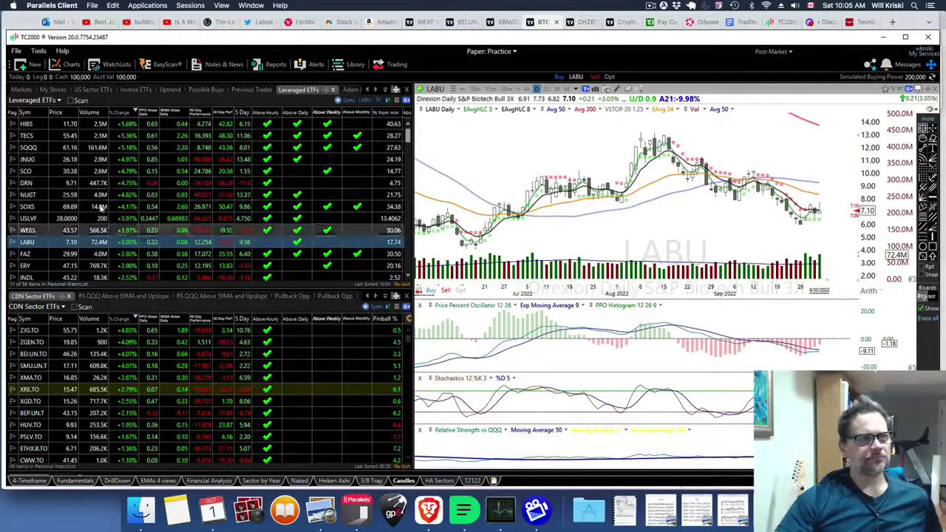
pyautogui.click(51, 159)
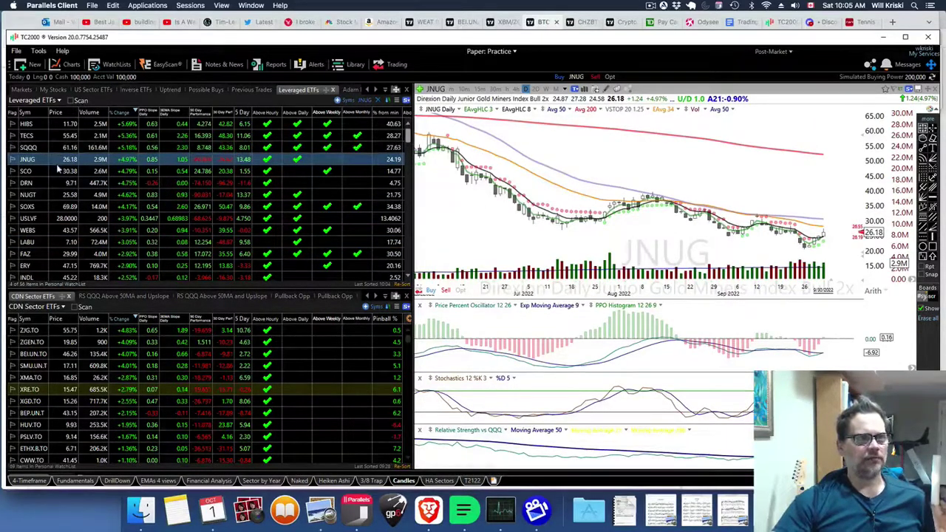
pyautogui.click(59, 194)
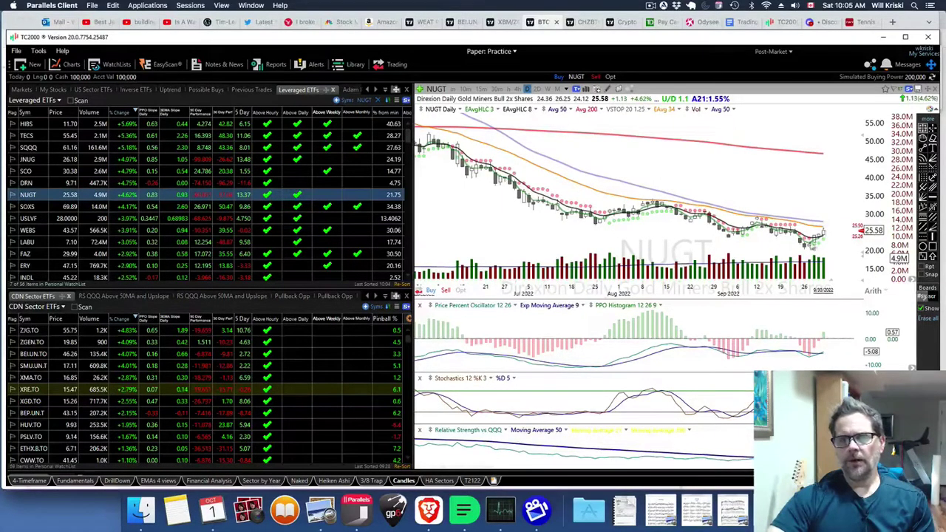
pyautogui.scroll(-2, 781, 249)
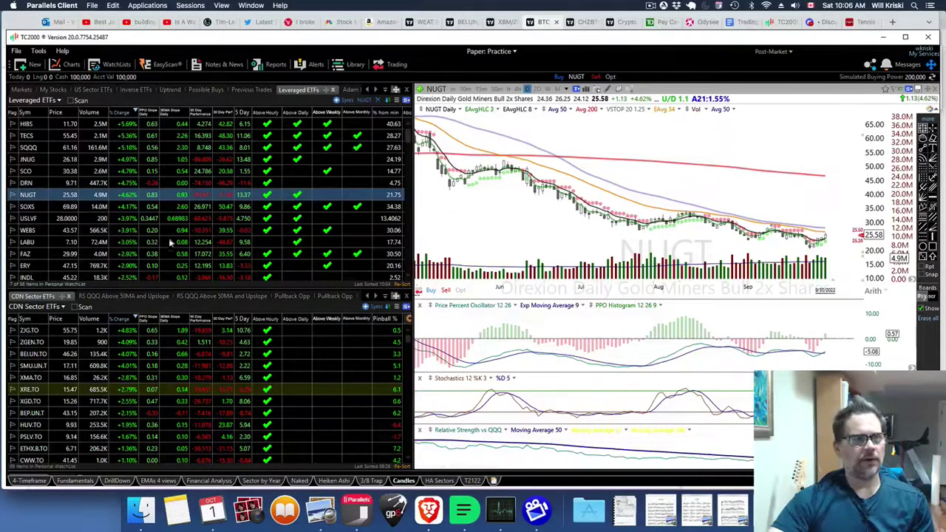
# Step: View the WEBS and LABU daily charts and look over the leveraged ETFs listed below them
pyautogui.click(75, 232)
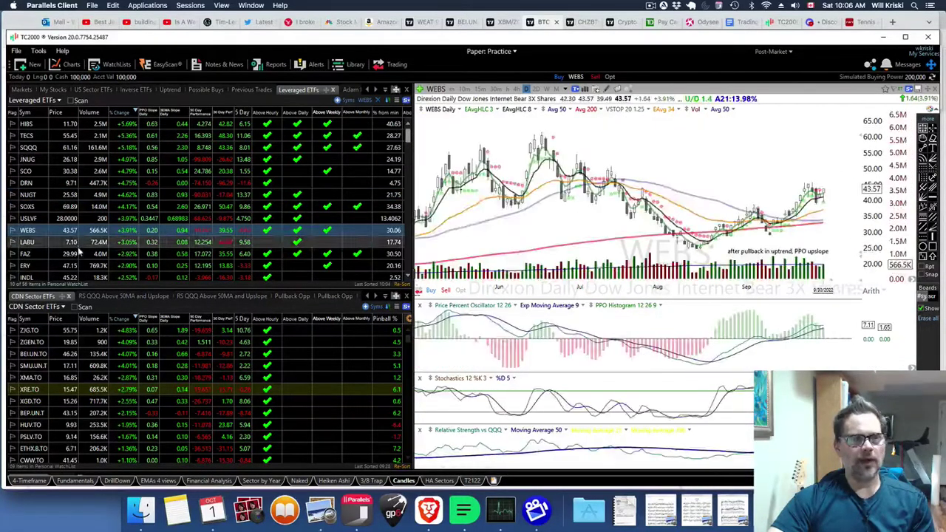
pyautogui.click(92, 244)
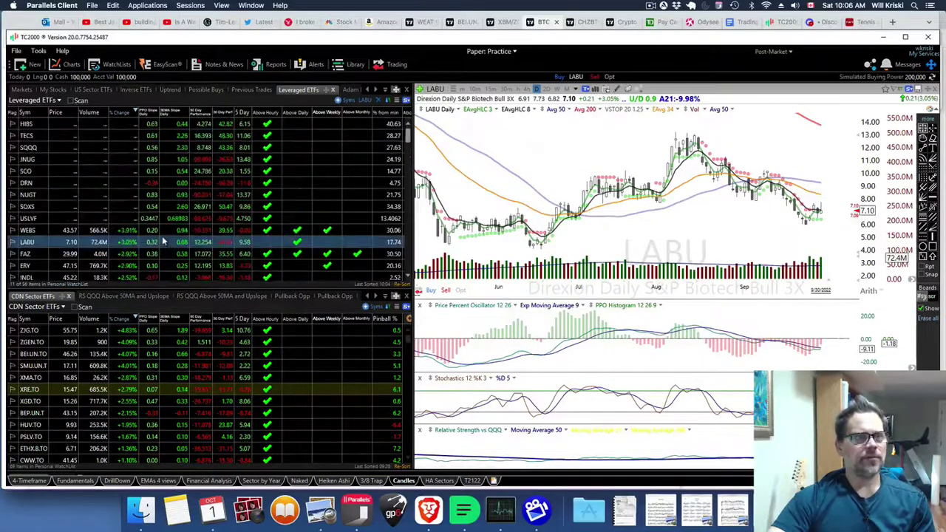
pyautogui.scroll(-3, 164, 242)
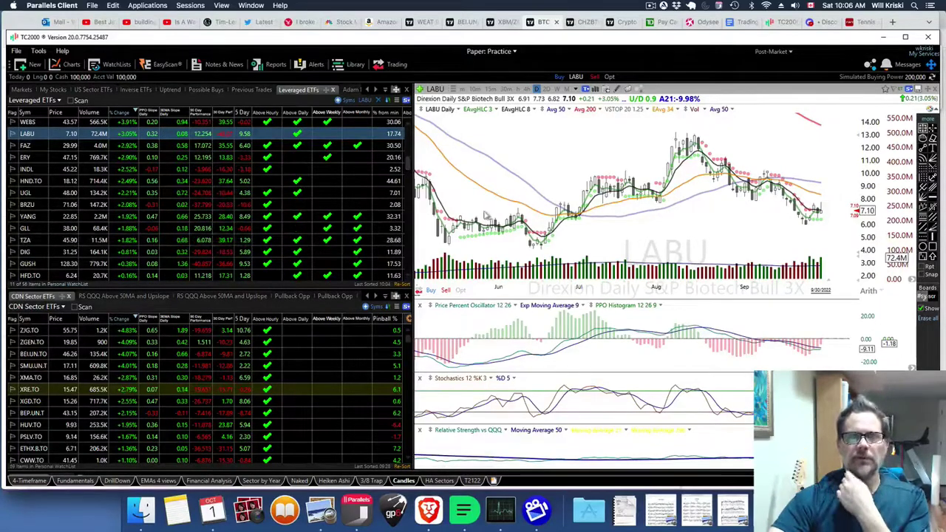
# Step: Compare the Inverse ETFs watchlist with the Leveraged ETFs watchlist, reading down the leveraged list as far as ERX
pyautogui.click(136, 90)
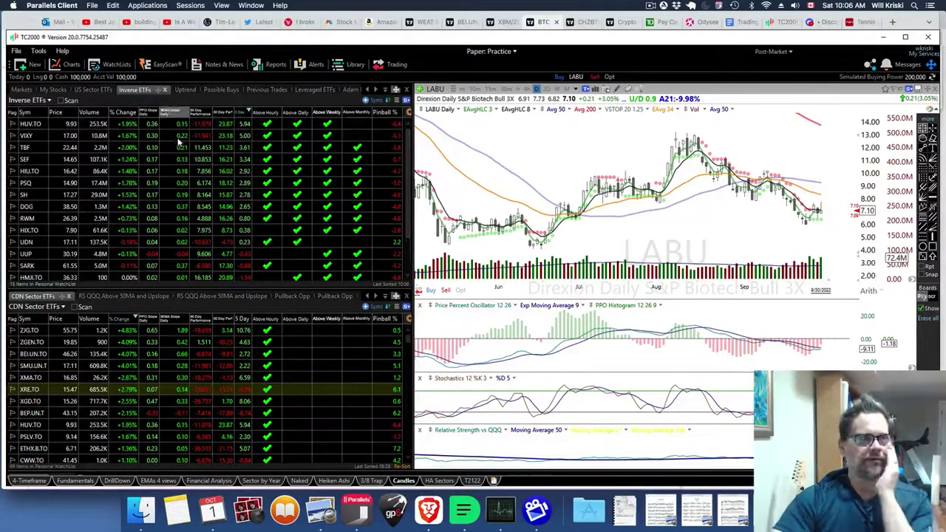
pyautogui.click(299, 89)
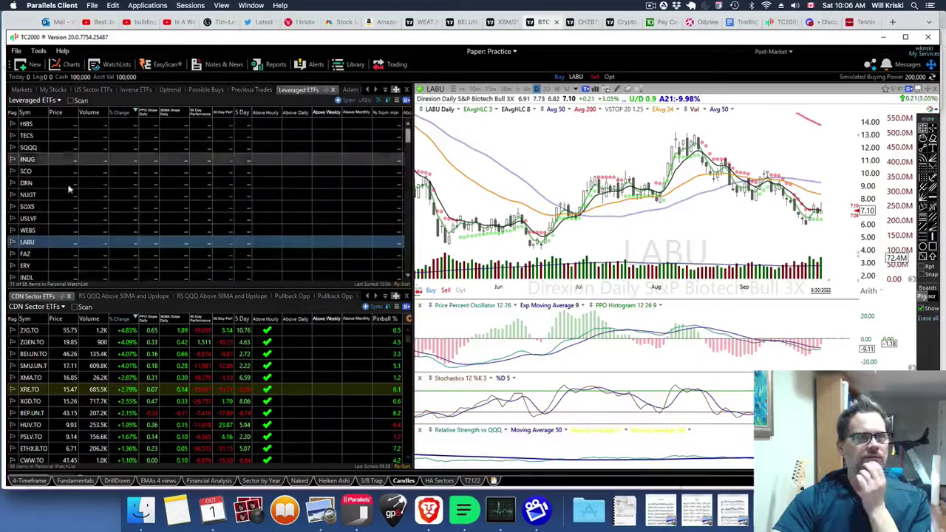
pyautogui.scroll(-2, 77, 201)
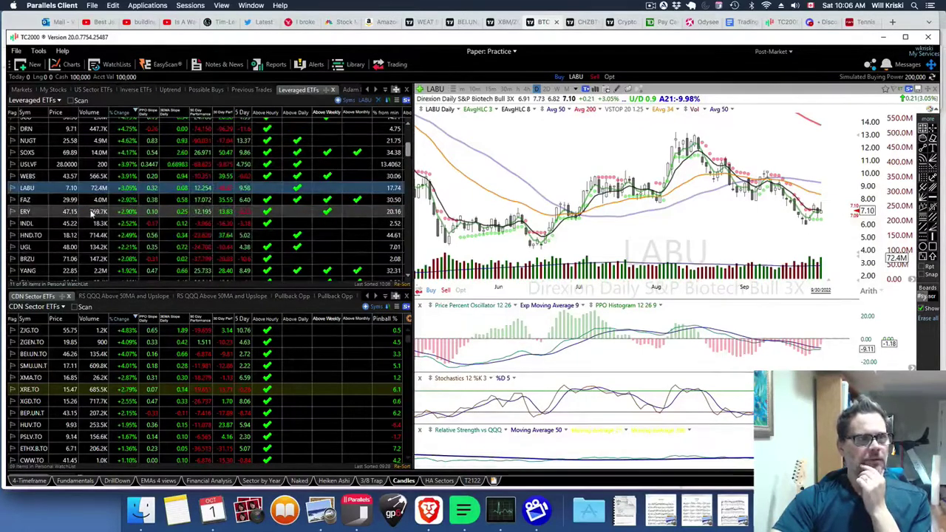
pyautogui.scroll(-2, 91, 212)
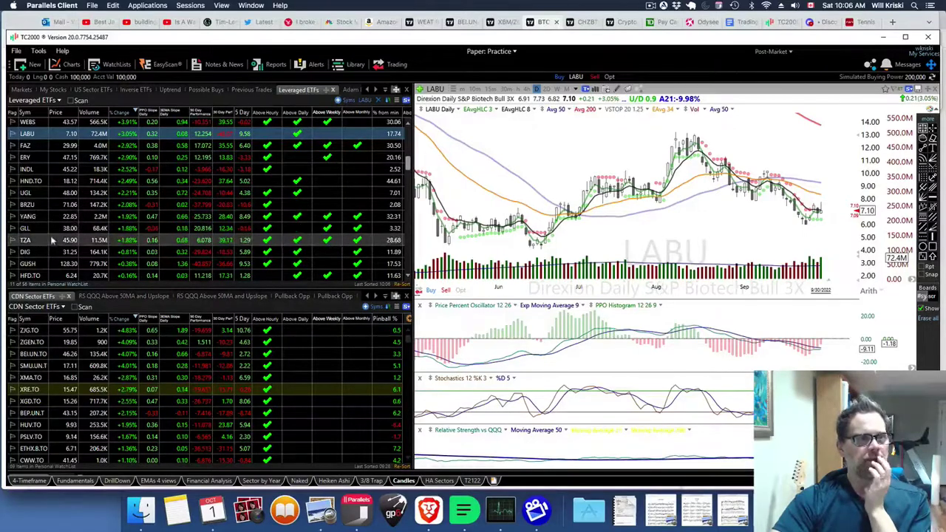
pyautogui.scroll(-2, 58, 237)
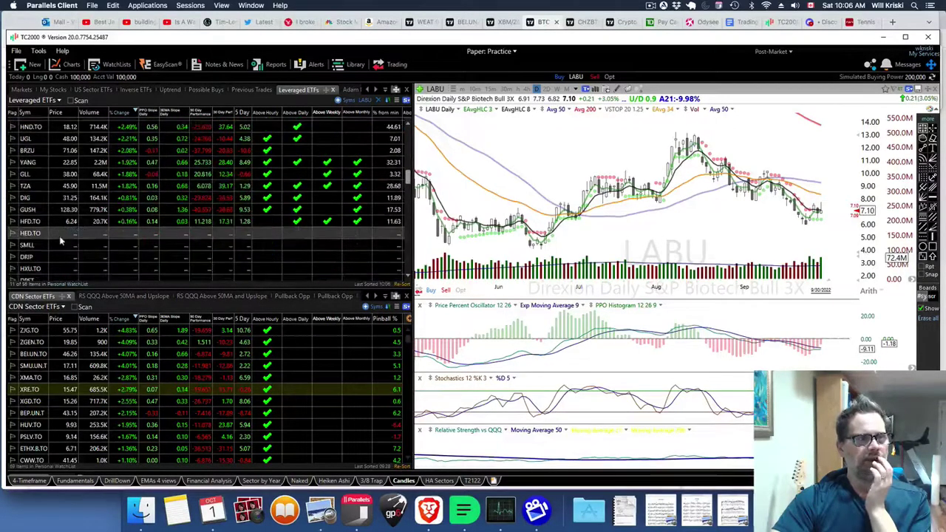
pyautogui.scroll(-2, 62, 248)
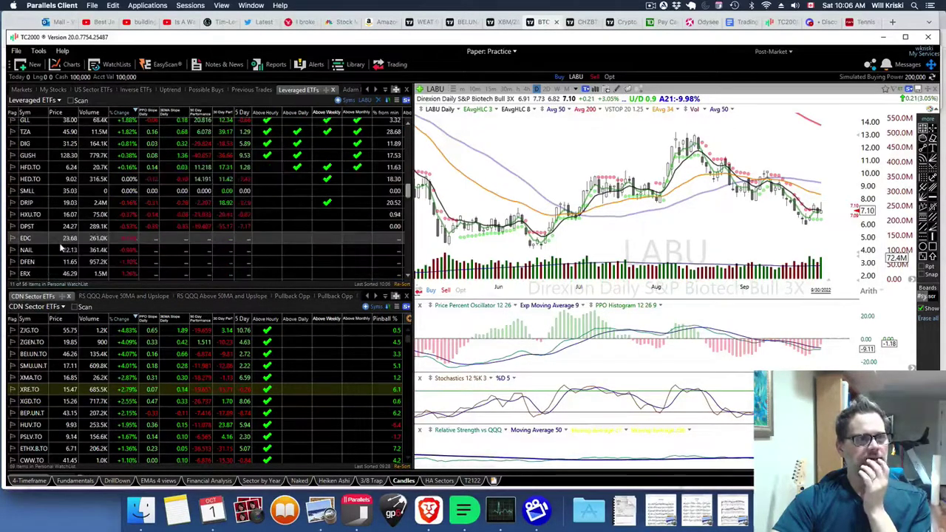
# Step: Review the daily charts of the leveraged ETFs NAIL, DFEN and SQQQ
pyautogui.click(75, 249)
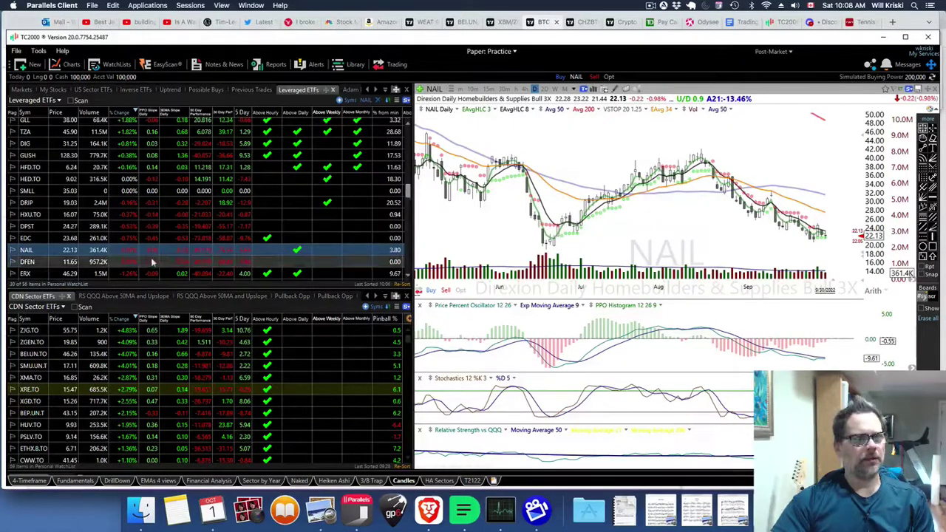
pyautogui.scroll(-2, 156, 257)
pyautogui.press('Down')
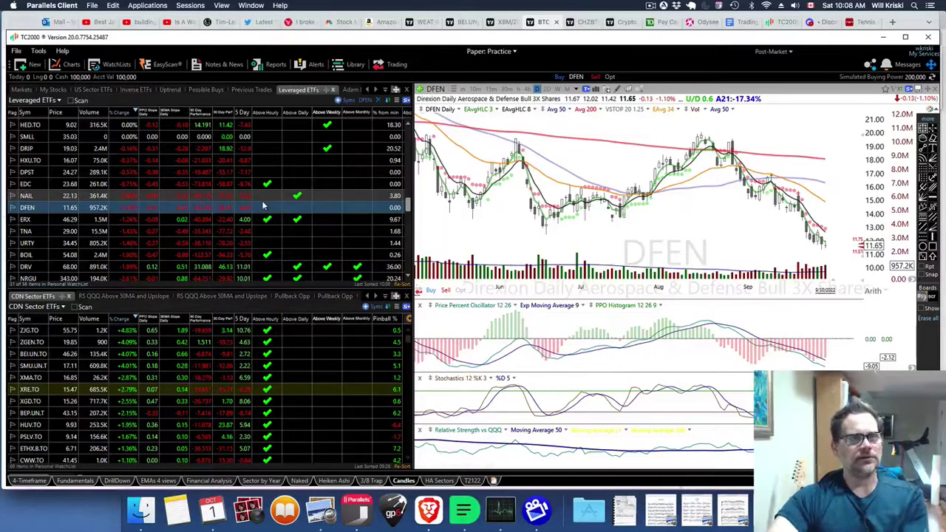
pyautogui.moveTo(410, 208); pyautogui.dragTo(411, 117)
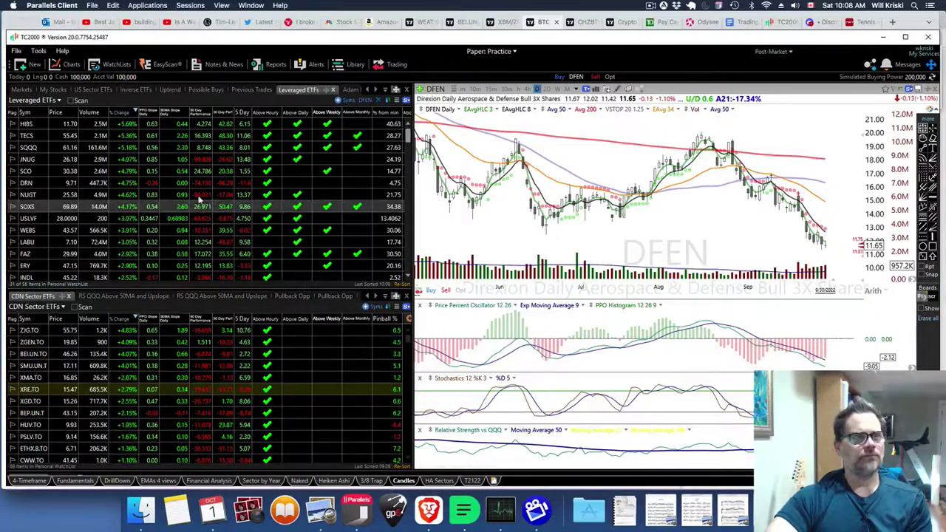
pyautogui.click(96, 148)
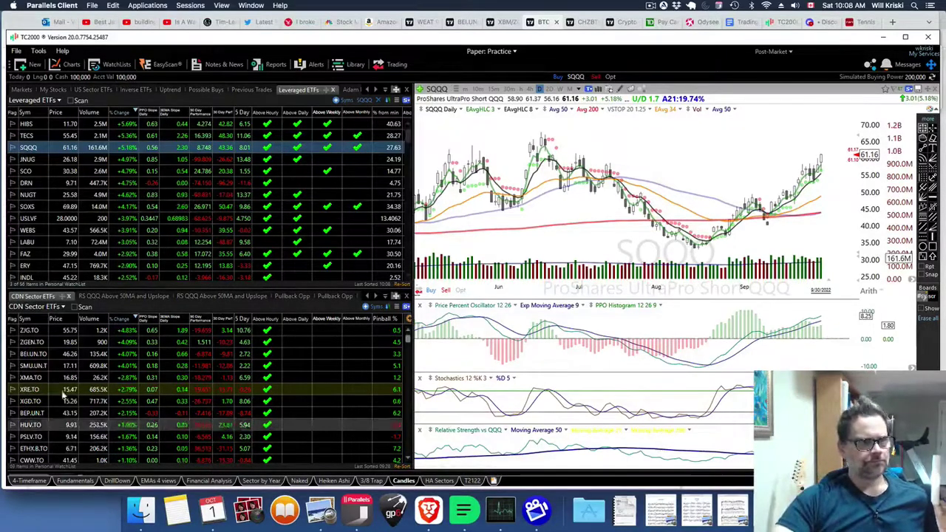
# Step: View the daily charts of the REITs BEI.UN.TO and SMU.UN.TO in the CDN Sector ETFs watchlist
pyautogui.click(74, 354)
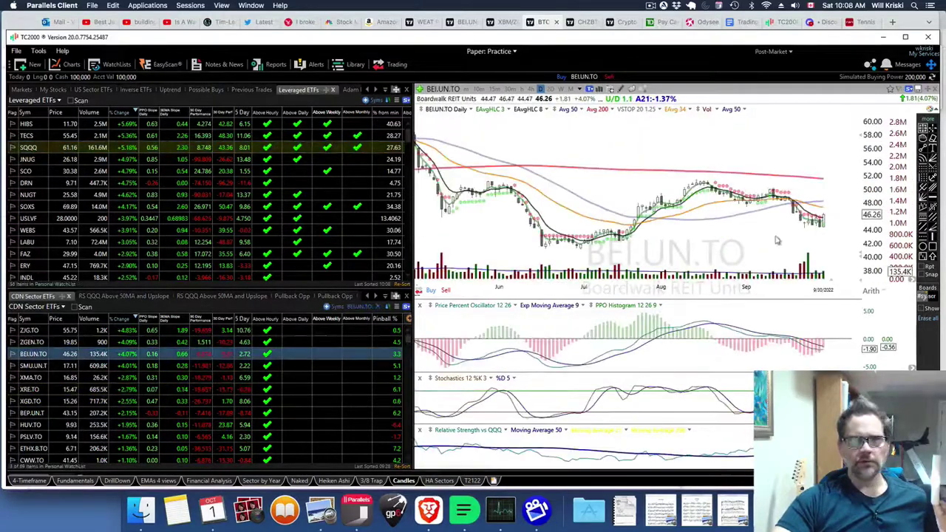
pyautogui.click(57, 366)
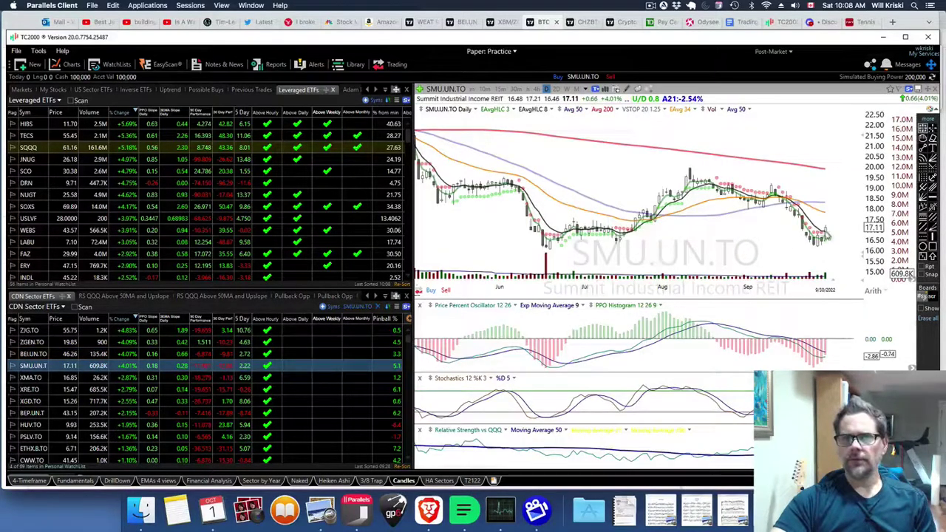